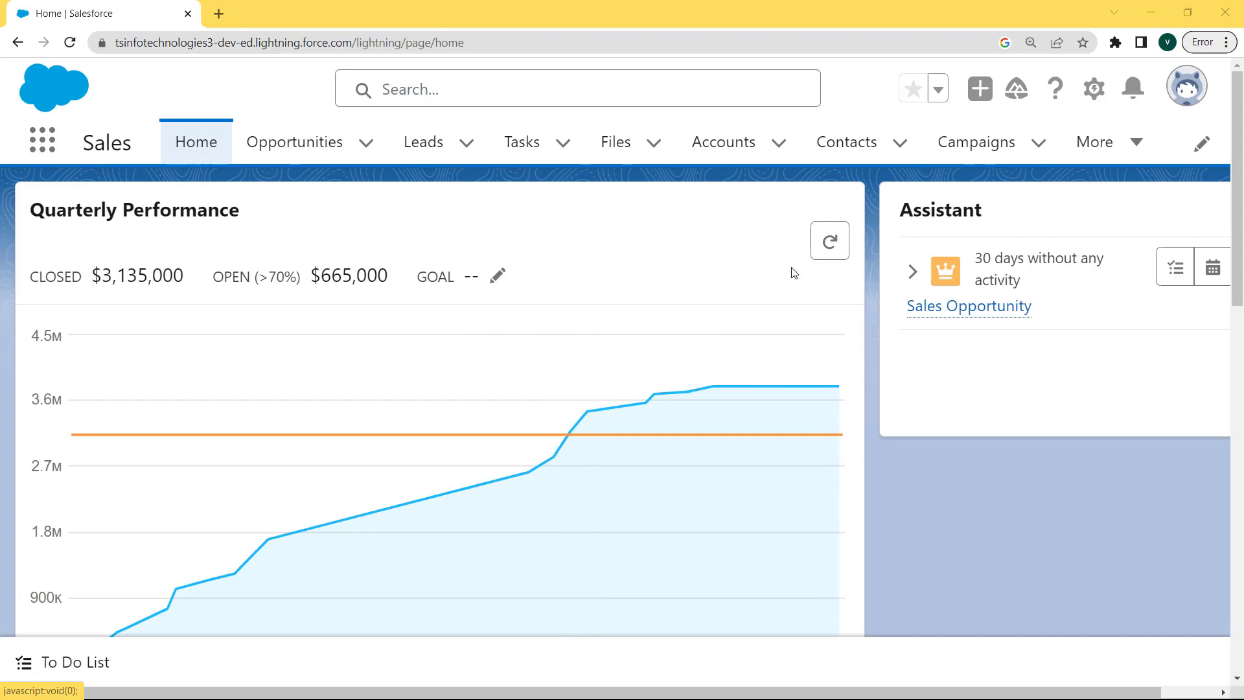
# Go from the Sales home page to Setup Home through the gear menu.
pyautogui.click(1093, 90)
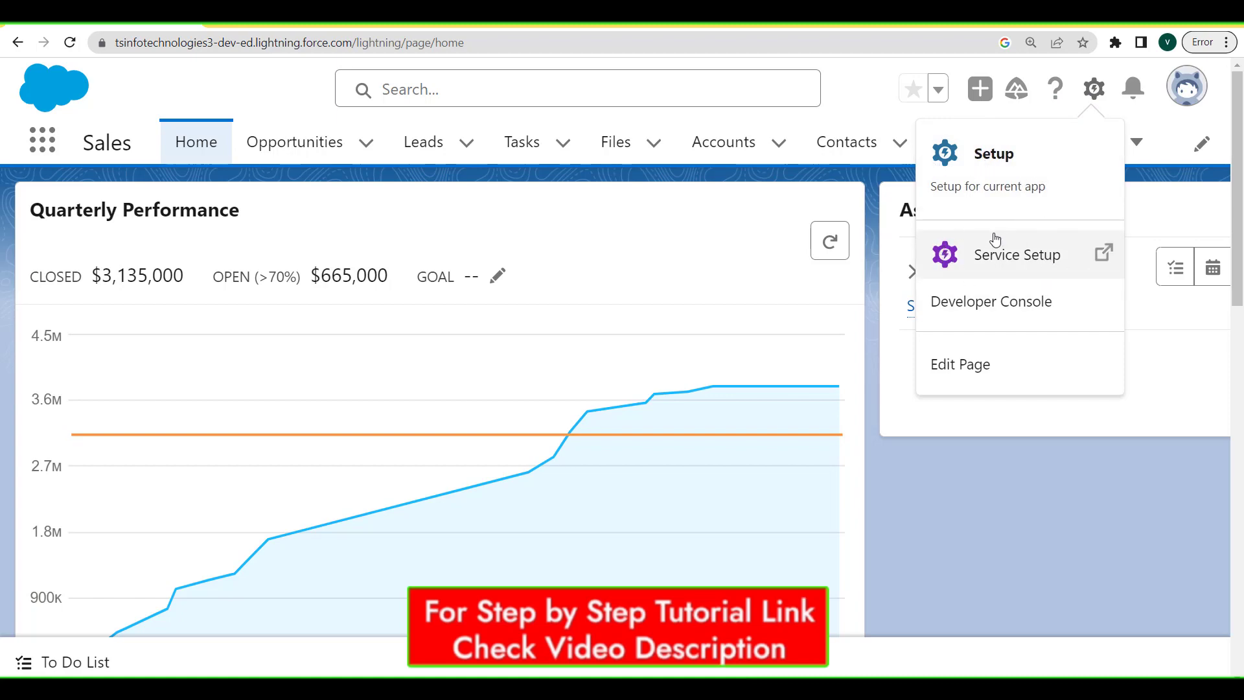
pyautogui.click(995, 157)
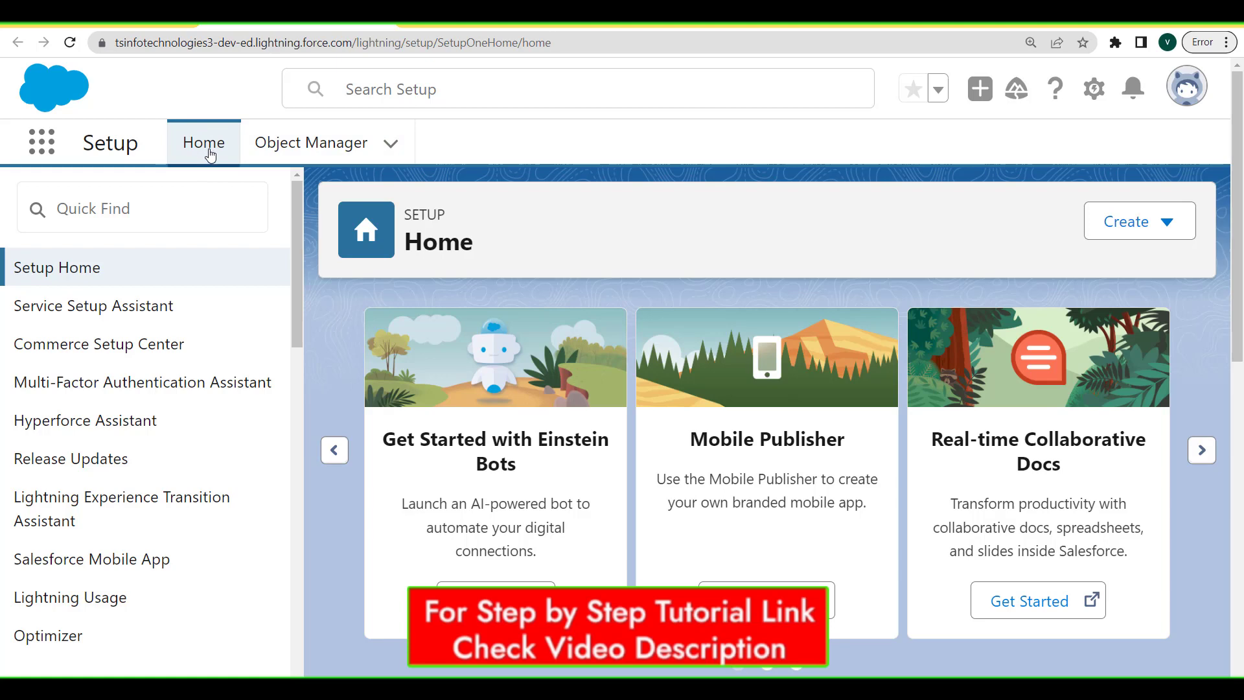
# Filter Object Manager by 'cours' and show Course Enrollment's Fields & Relationships.
pyautogui.click(347, 149)
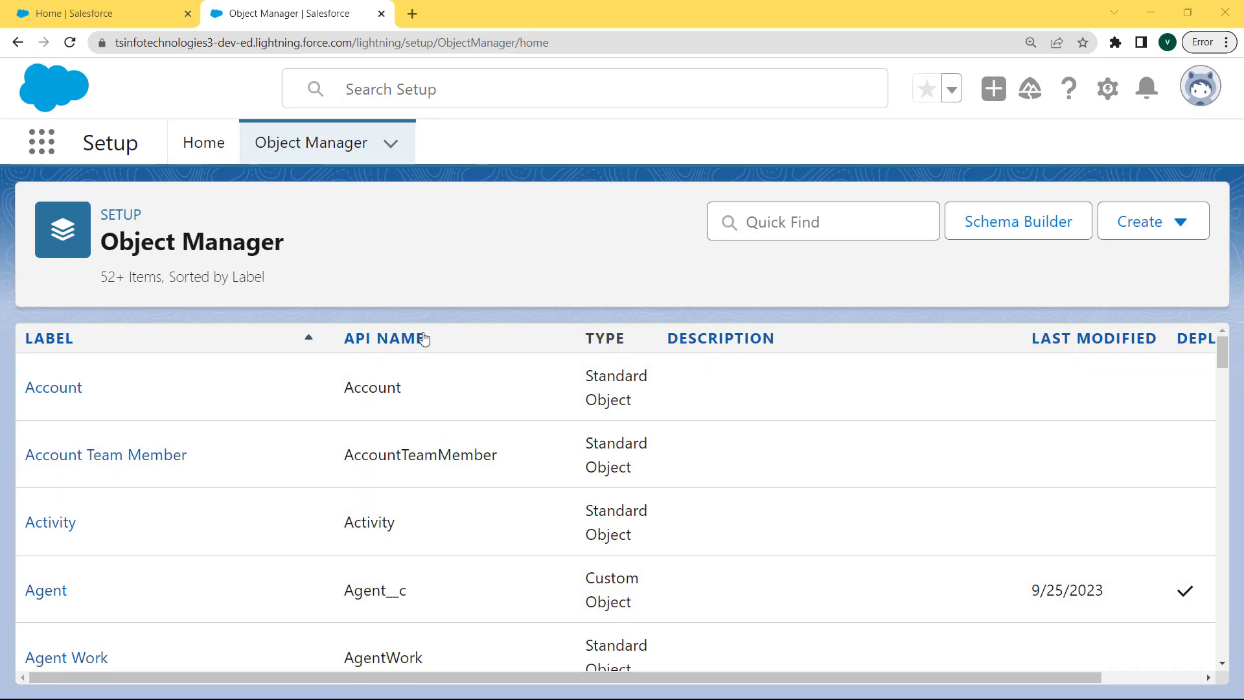
pyautogui.click(801, 226)
pyautogui.write('course')
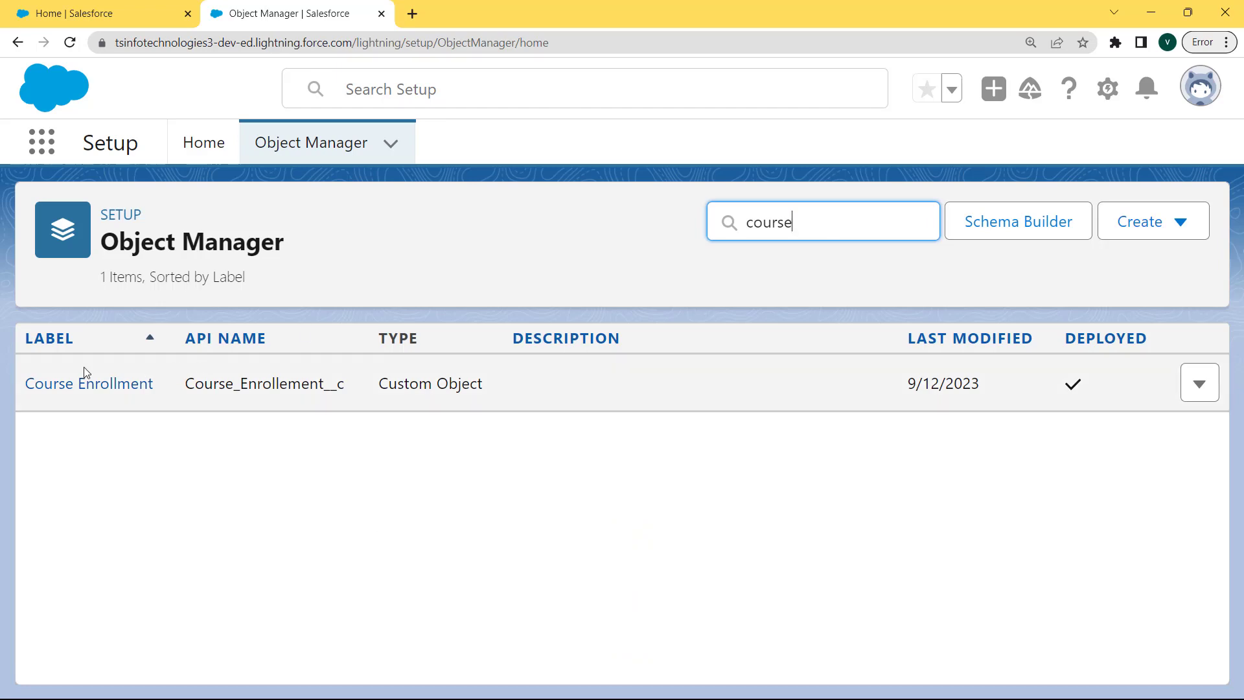
pyautogui.click(114, 387)
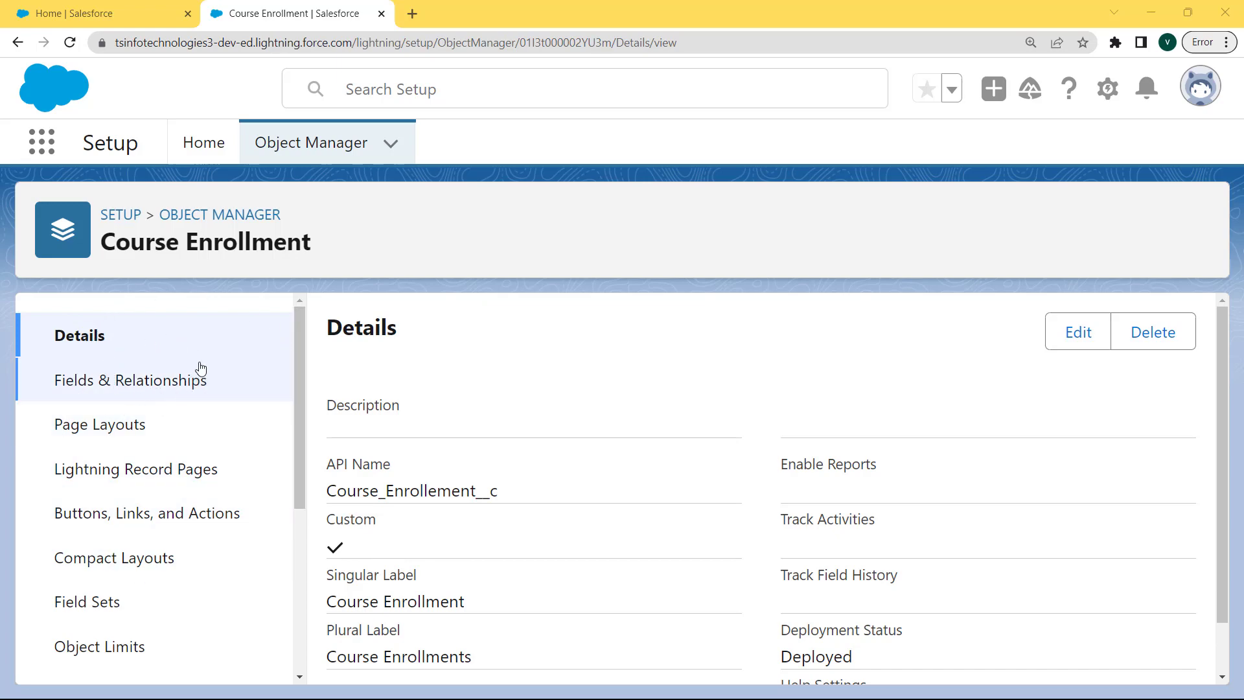
pyautogui.click(128, 385)
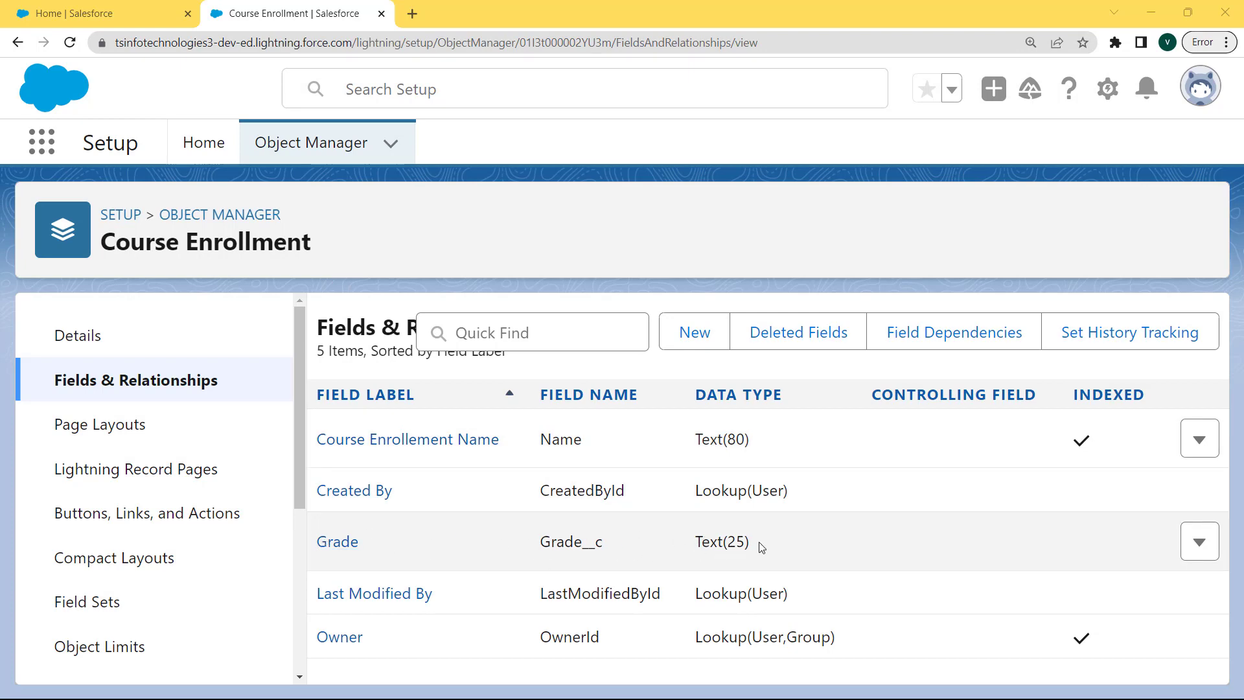
# Open the Text(25) Grade field's details and put it into edit mode.
pyautogui.click(341, 543)
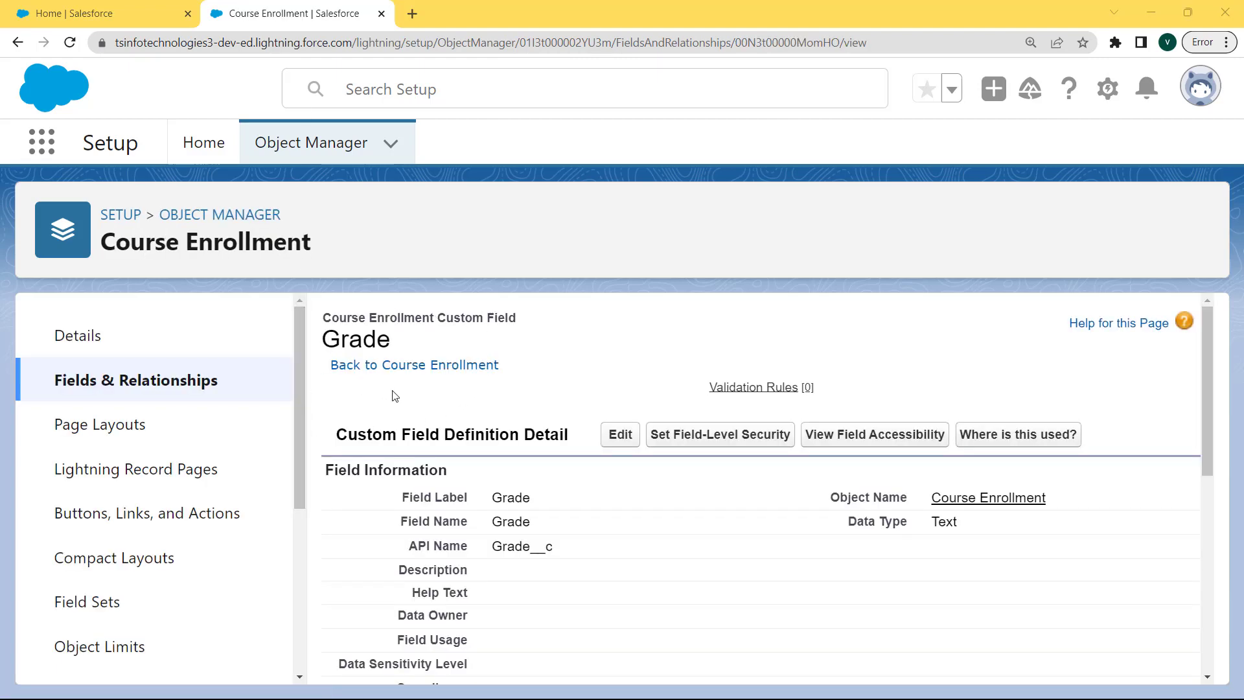
pyautogui.click(619, 434)
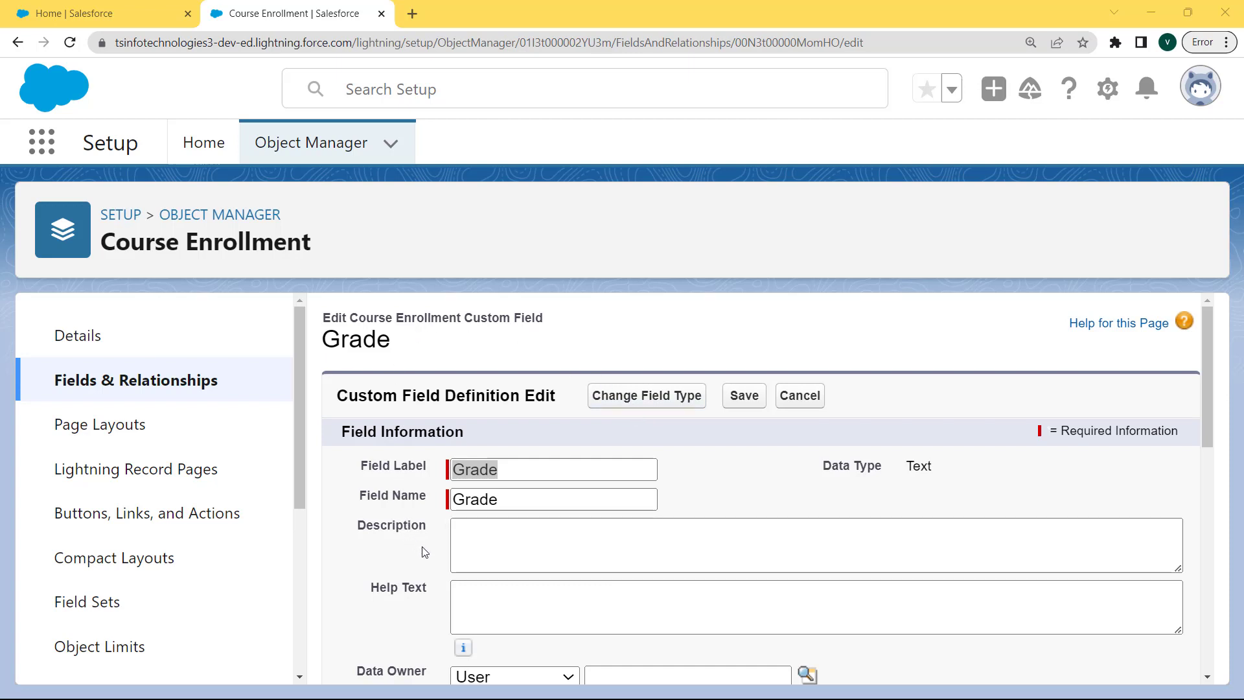
# Change Grade's data type from Text to Number, accepting the data-loss warning.
pyautogui.click(642, 401)
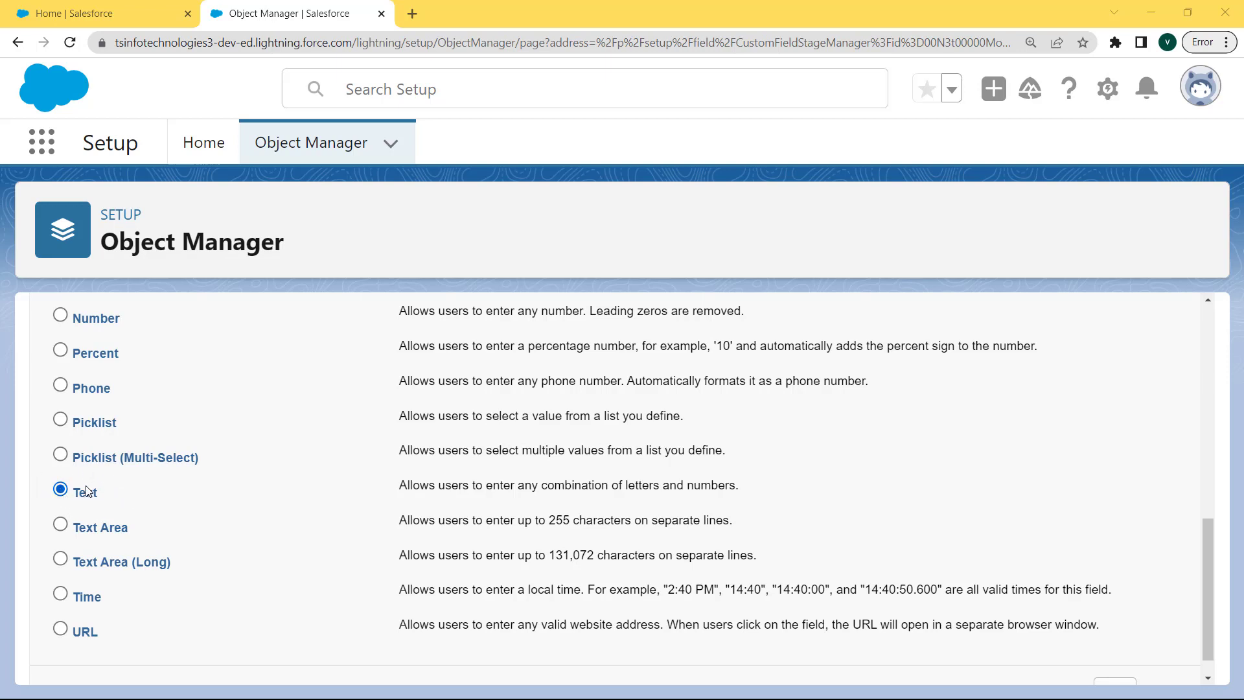
pyautogui.click(60, 316)
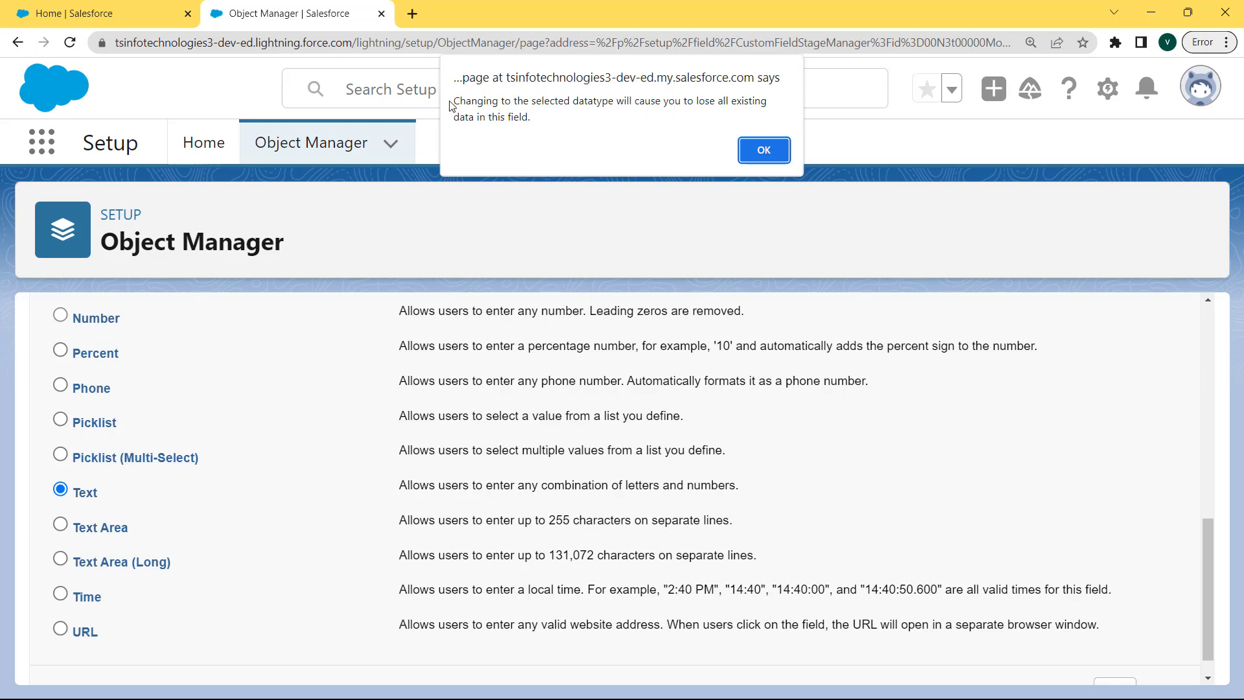
pyautogui.click(755, 151)
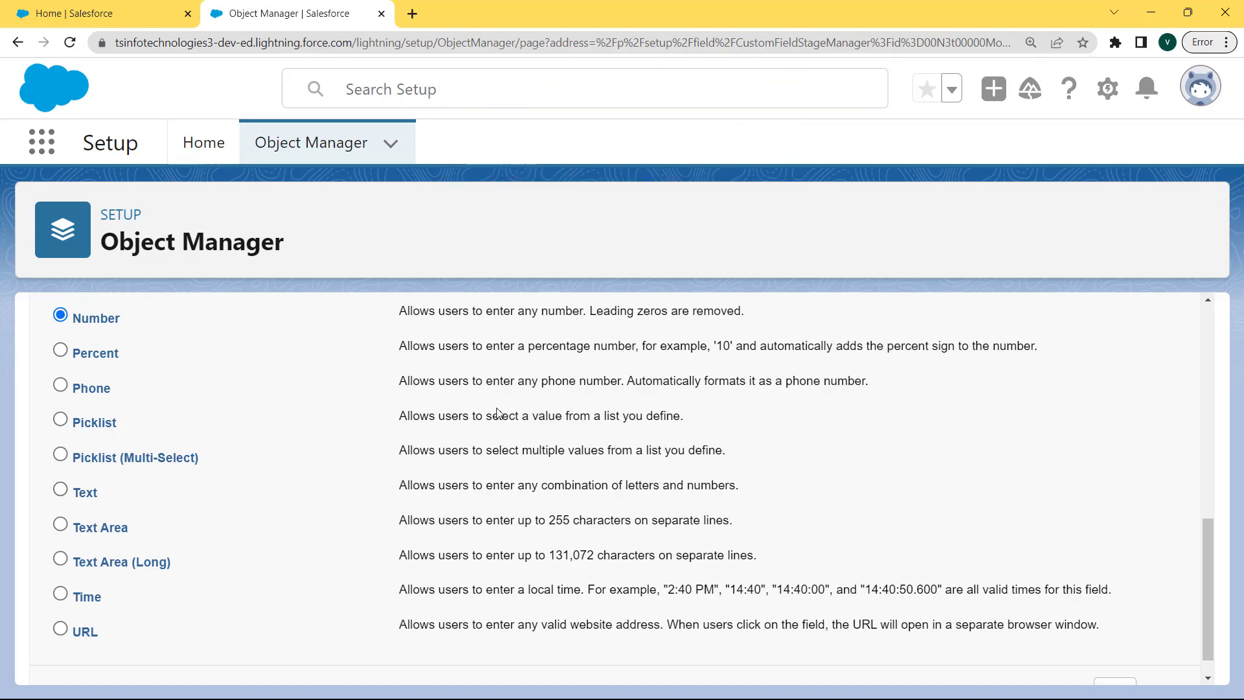
pyautogui.scroll(-2, 1209, 612)
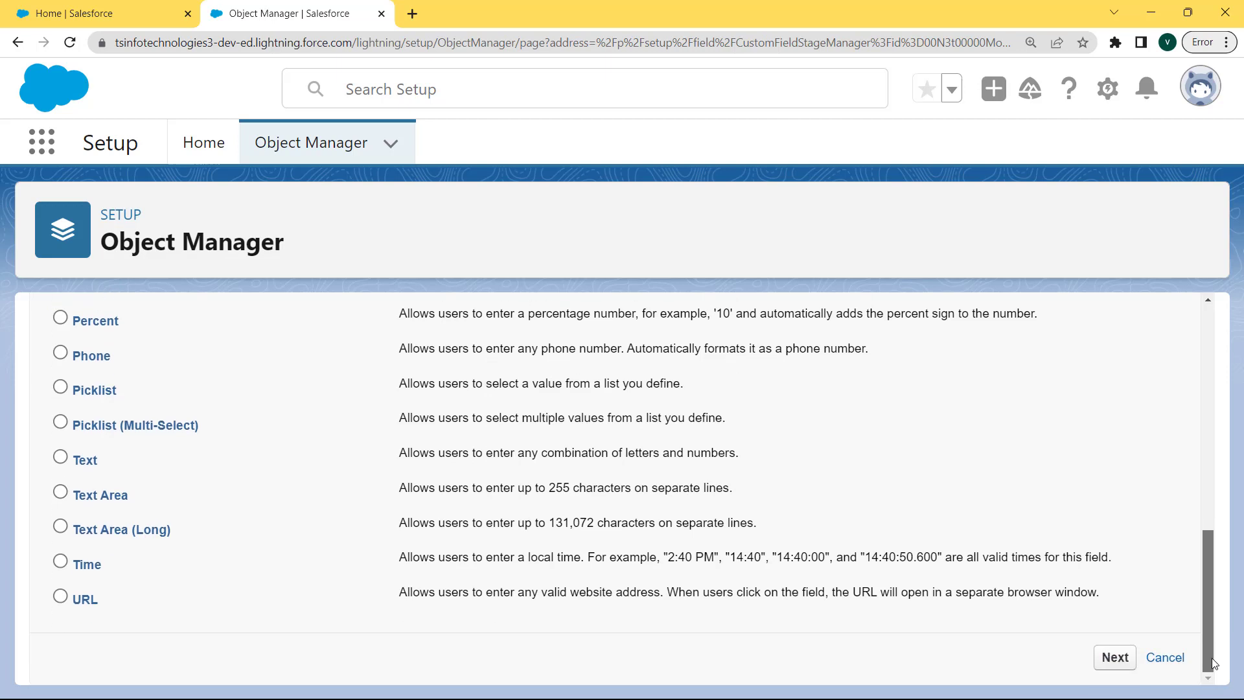
pyautogui.click(1113, 657)
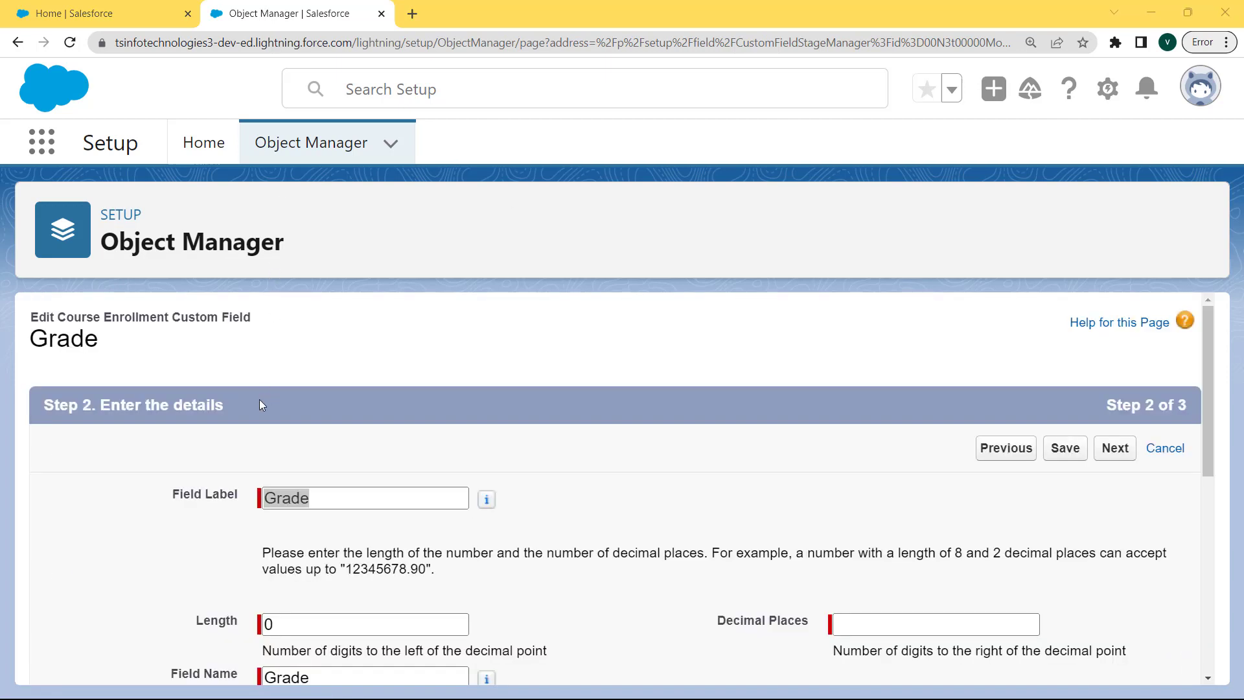
# Give Grade length 18 and 0 decimal places, then save past field-level security.
pyautogui.click(330, 497)
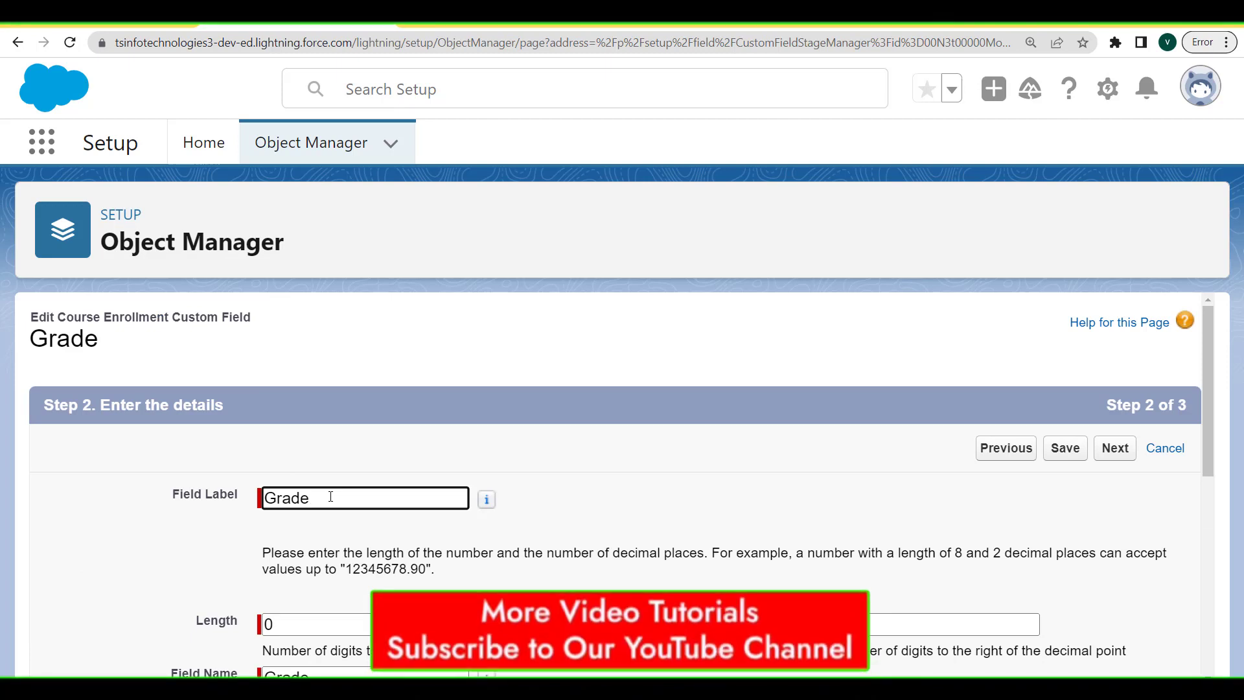
pyautogui.click(313, 629)
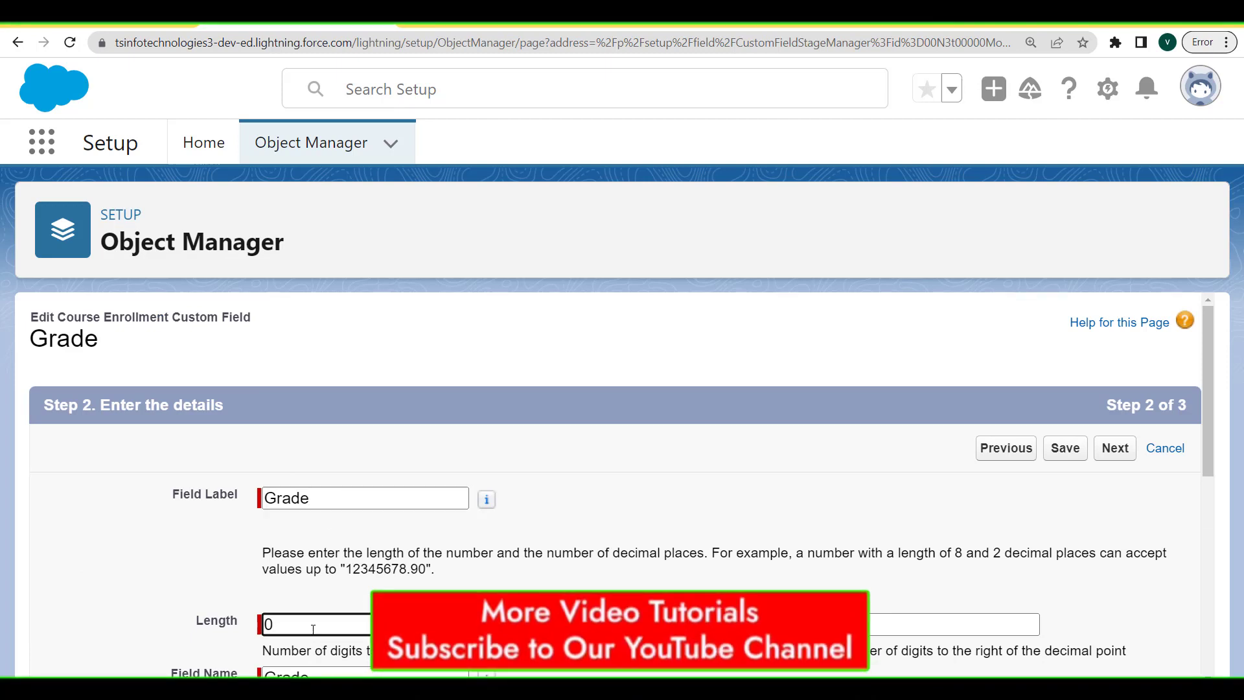
pyautogui.write('18')
pyautogui.press('Tab')
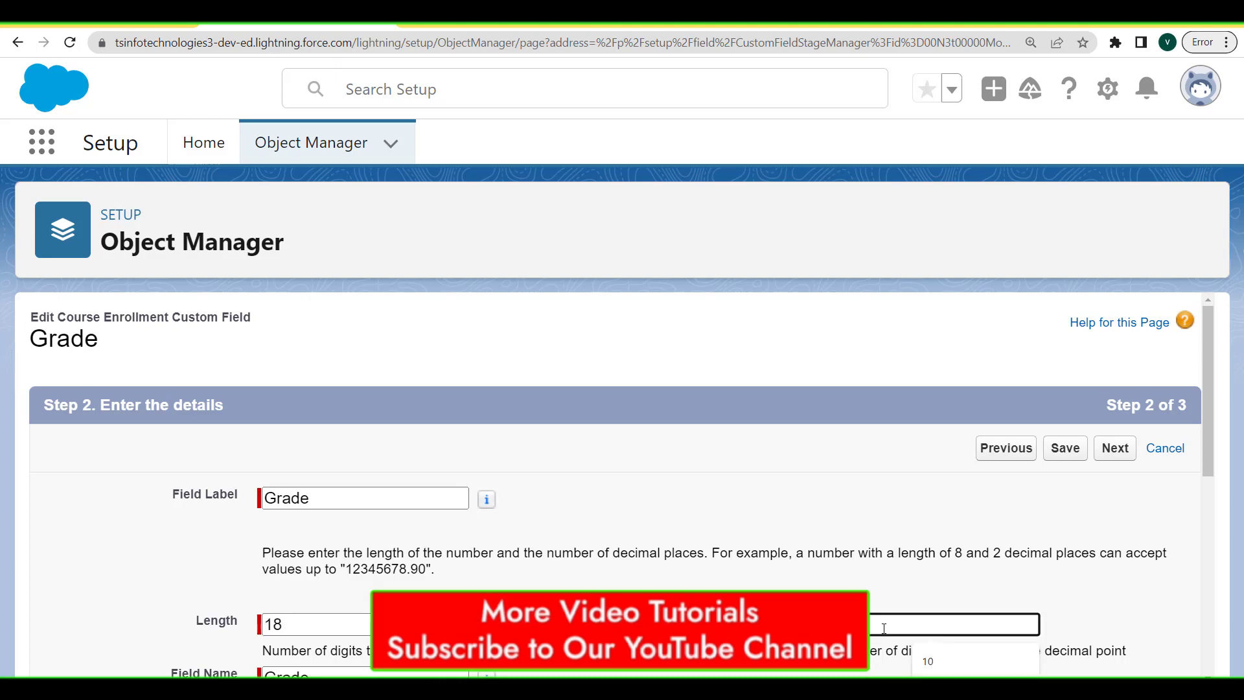
pyautogui.moveTo(1206, 379); pyautogui.dragTo(1217, 600)
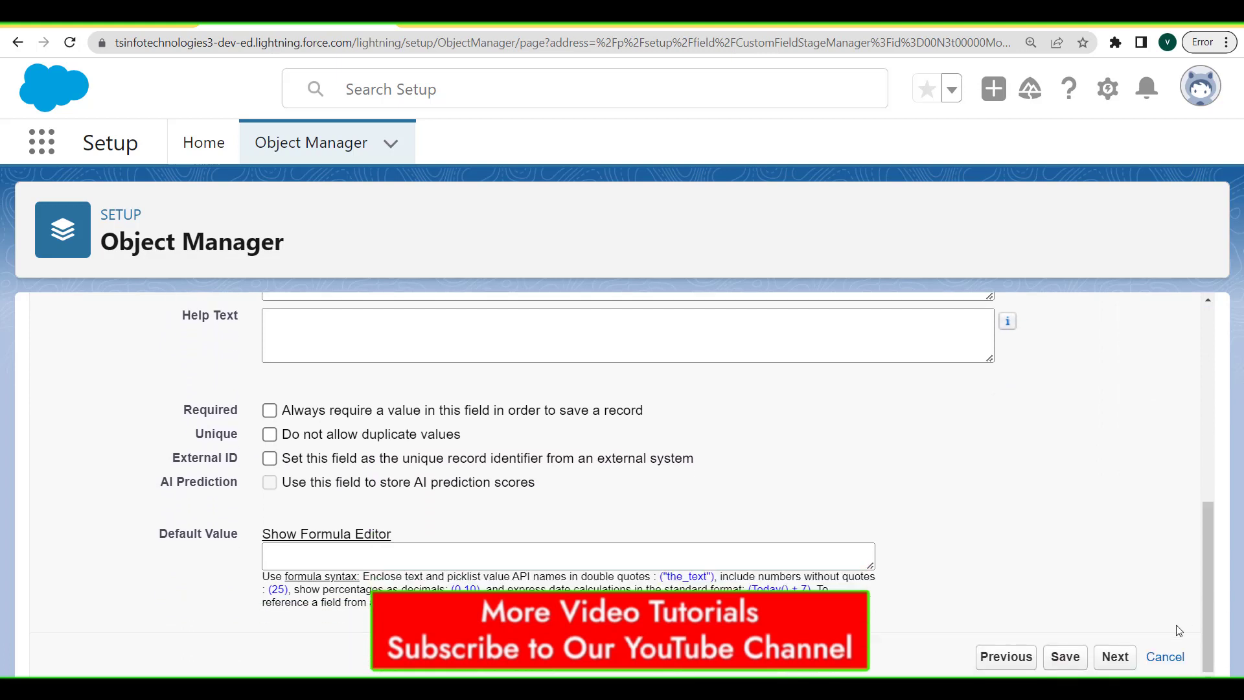
pyautogui.click(1115, 657)
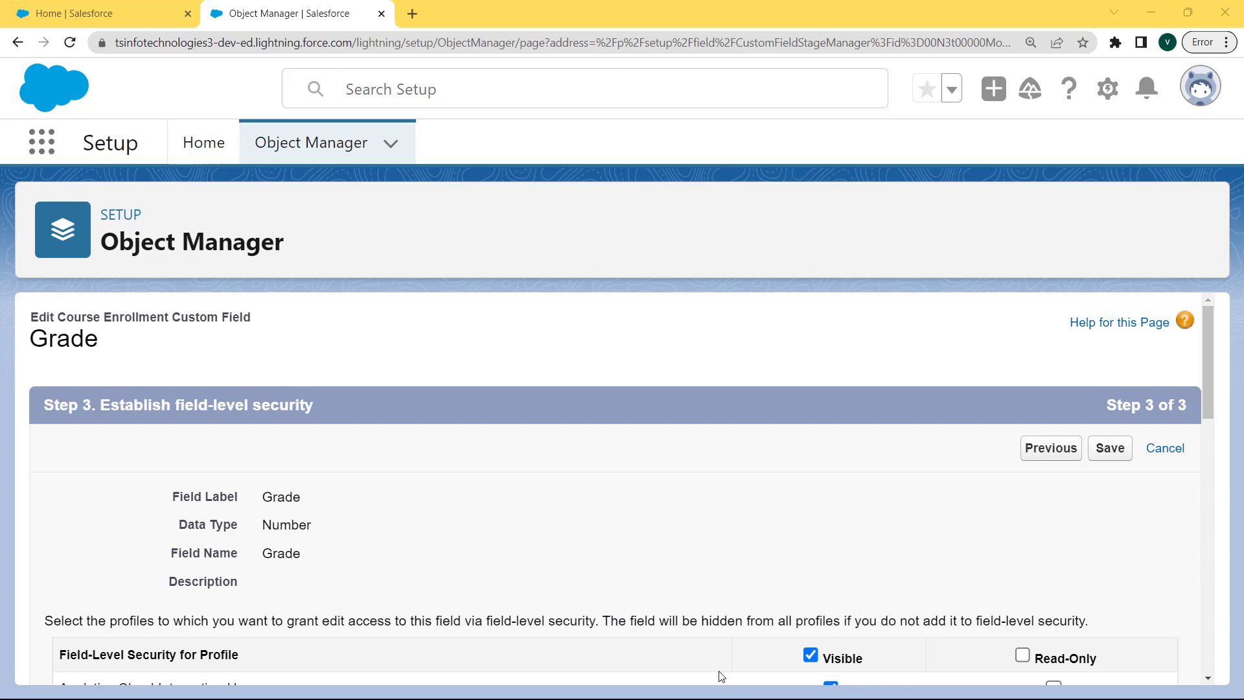
pyautogui.click(1112, 451)
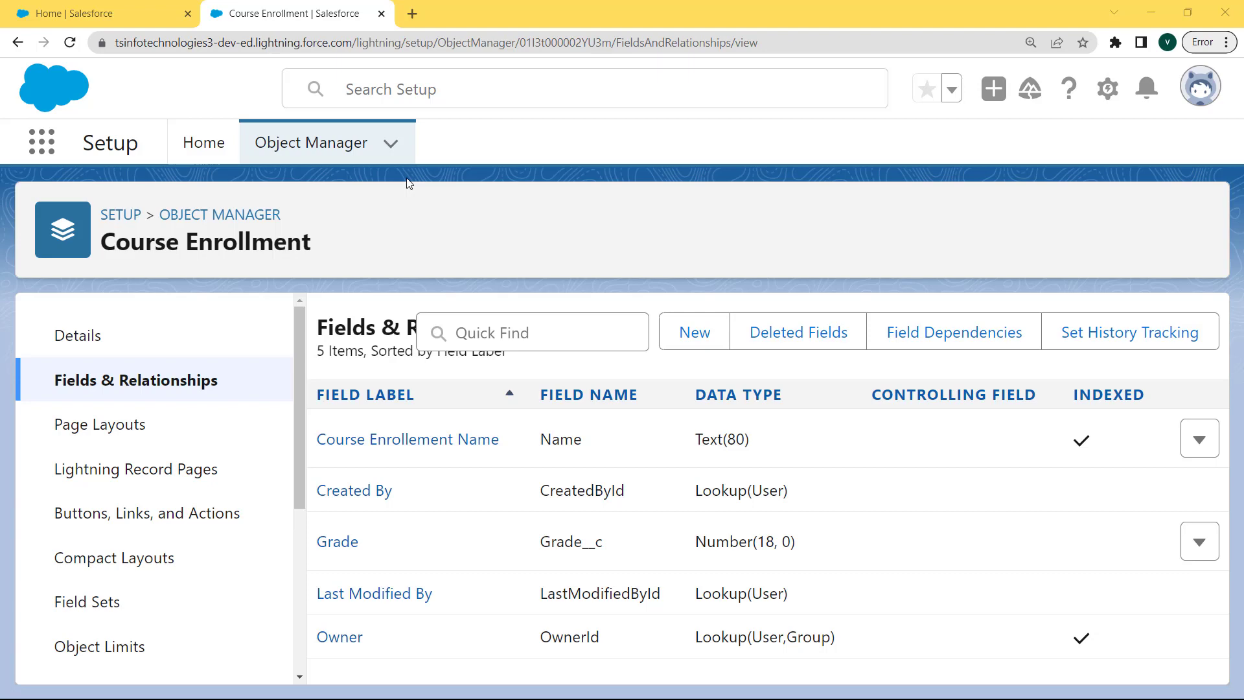
# Switch to Salesforce Classic and open its Setup home page.
pyautogui.click(1205, 94)
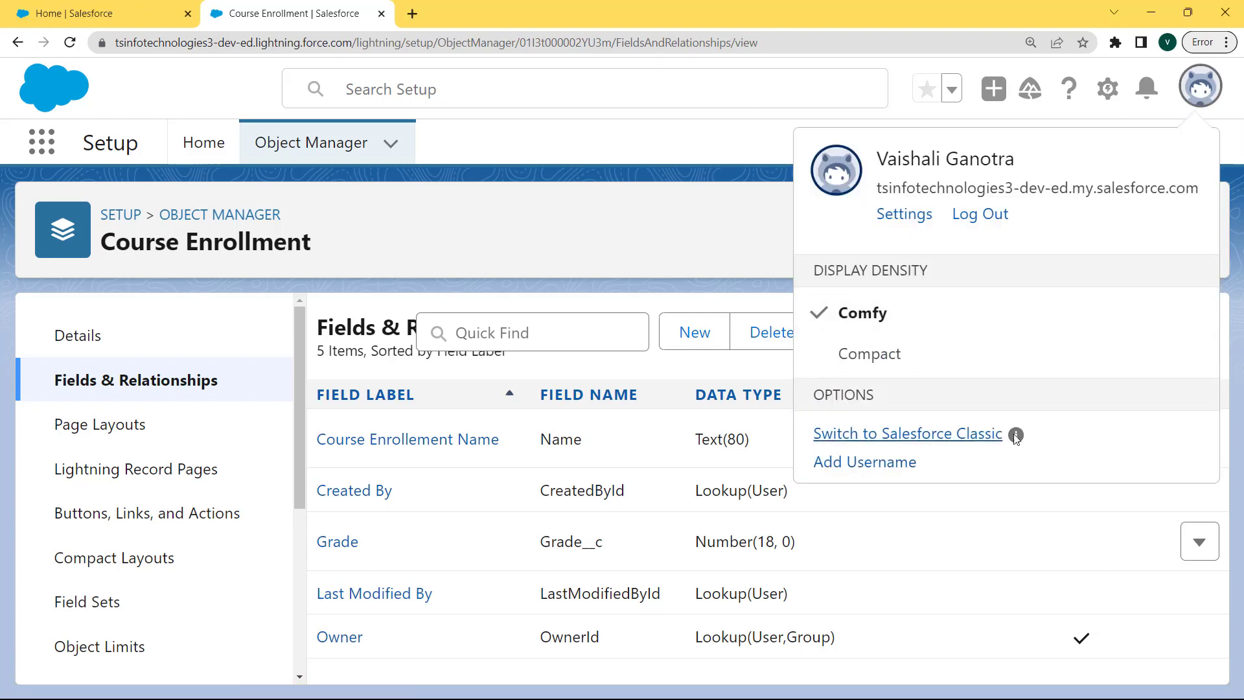
pyautogui.click(891, 441)
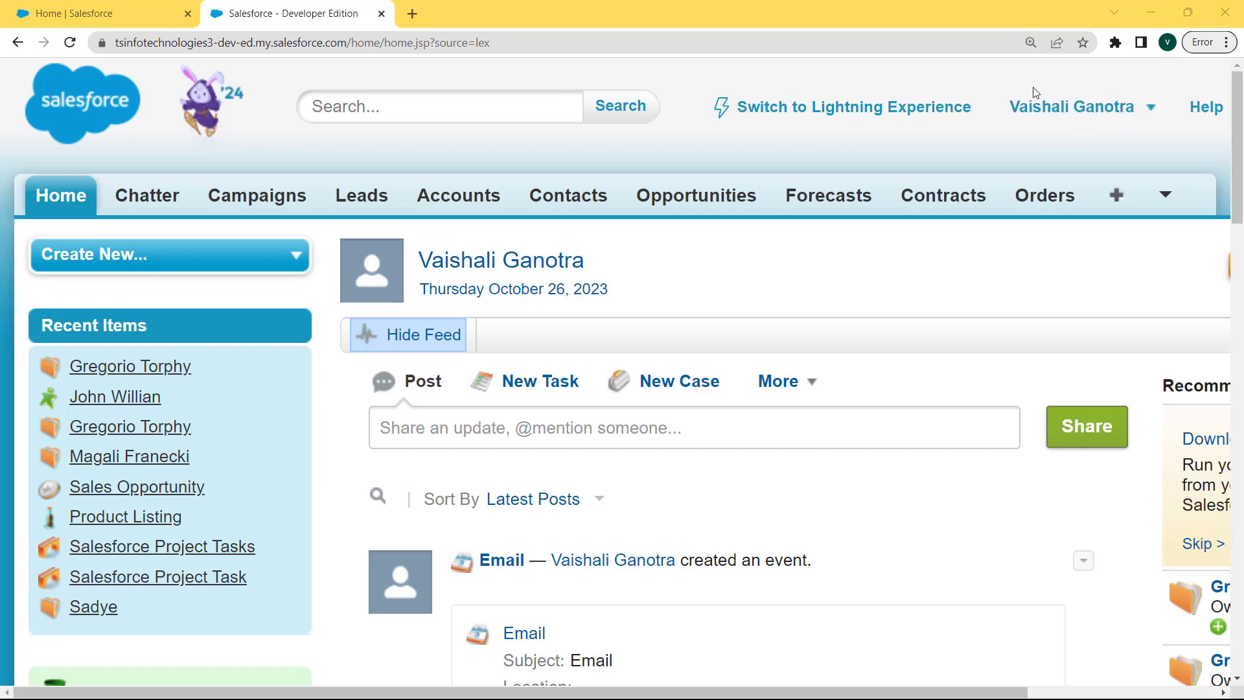
pyautogui.click(1152, 116)
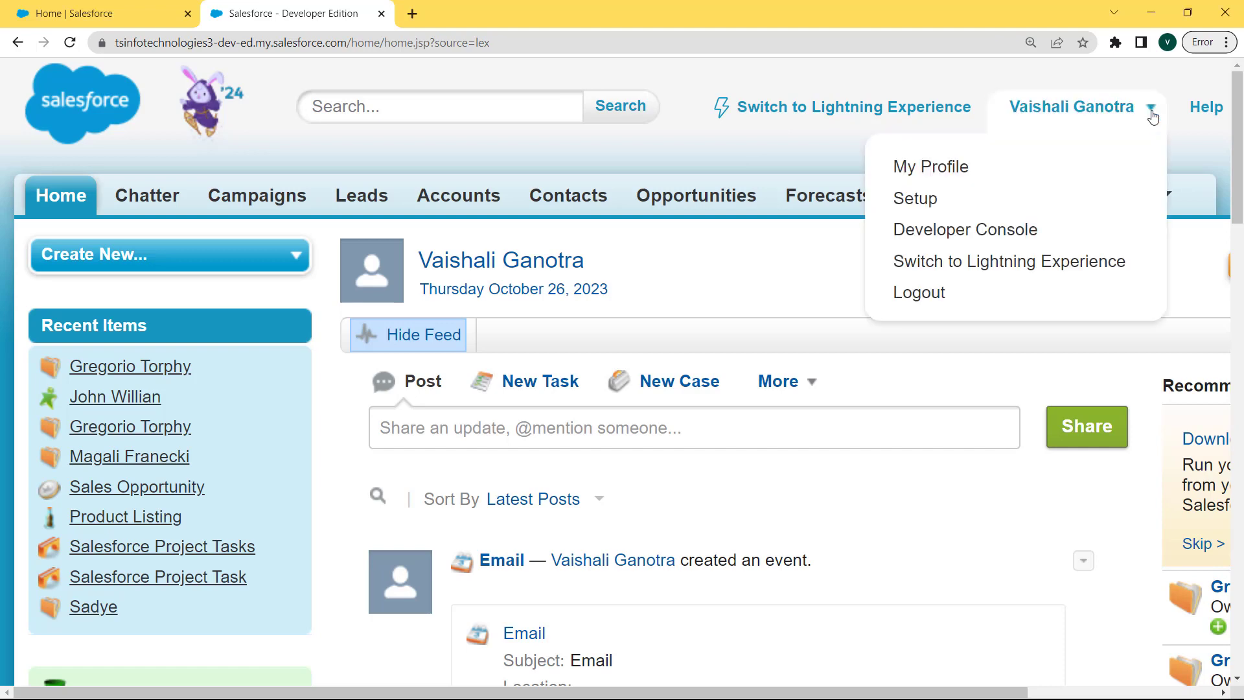
pyautogui.click(914, 210)
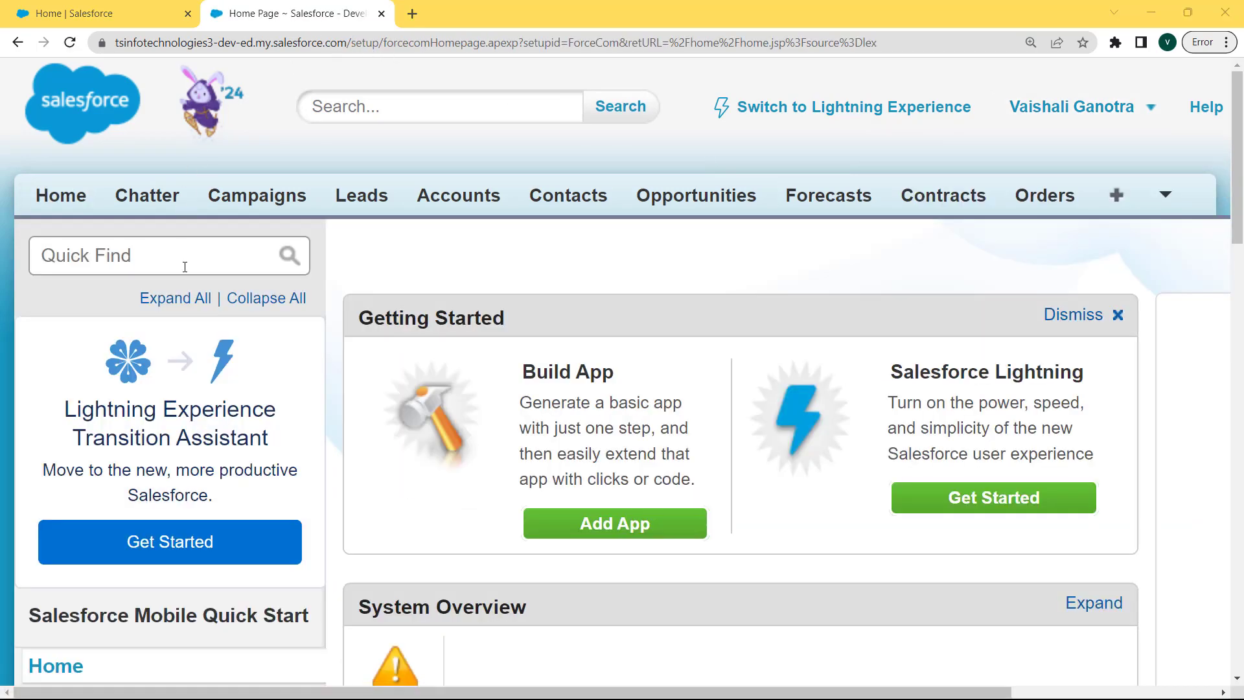
pyautogui.click(184, 267)
# Search Setup for Product, open the Product fields list and start editing Price.
pyautogui.write('Pro')
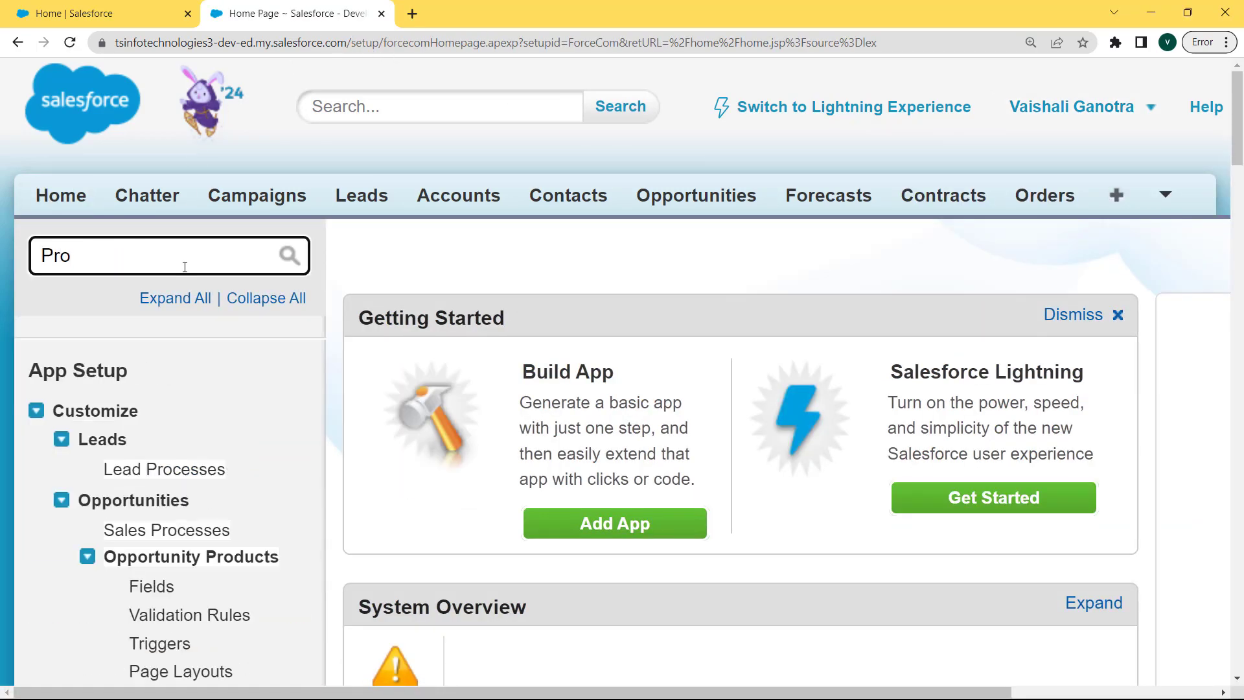
pyautogui.write('suct')
pyautogui.press('BackSpace')
pyautogui.press('BackSpace')
pyautogui.press('BackSpace')
pyautogui.press('BackSpace')
pyautogui.scroll(-7, 185, 324)
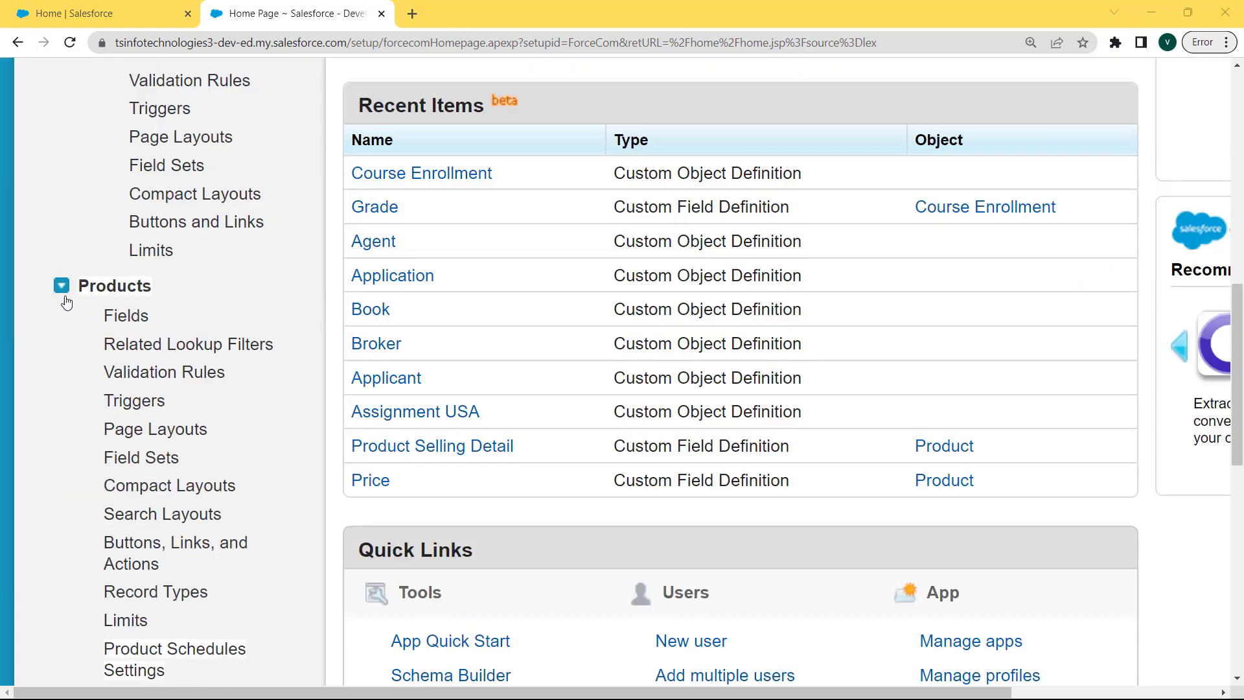
pyautogui.click(133, 315)
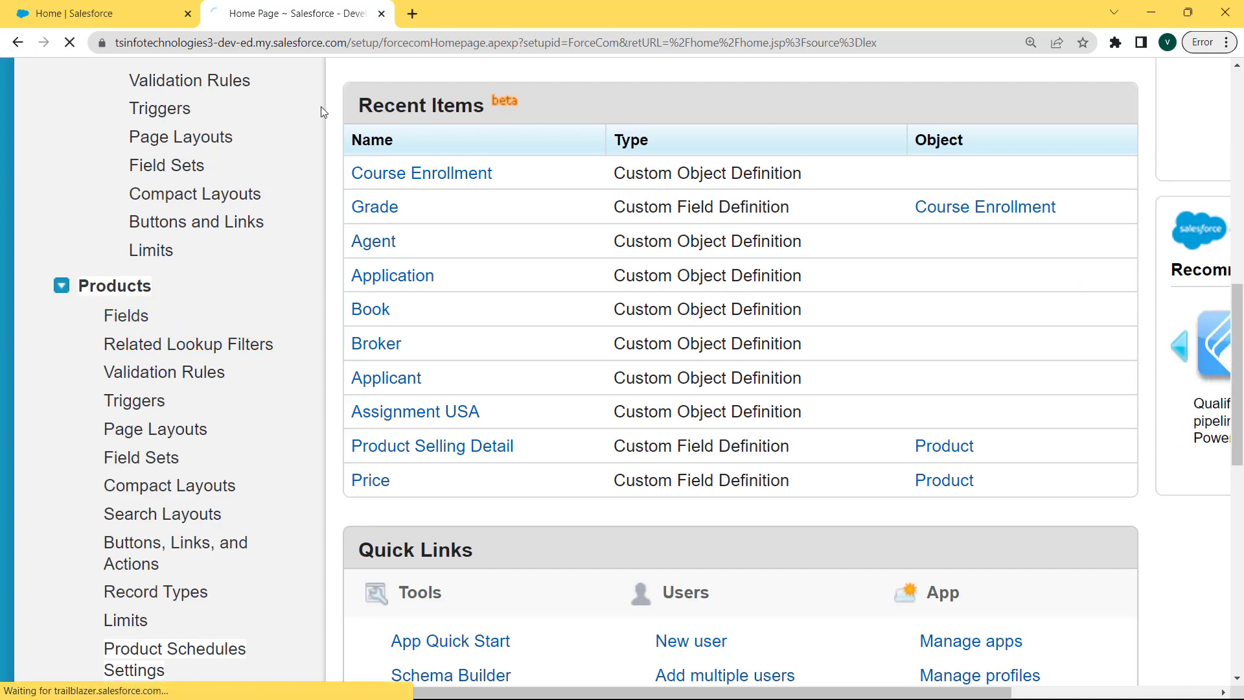
pyautogui.moveTo(1240, 130); pyautogui.dragTo(1239, 269)
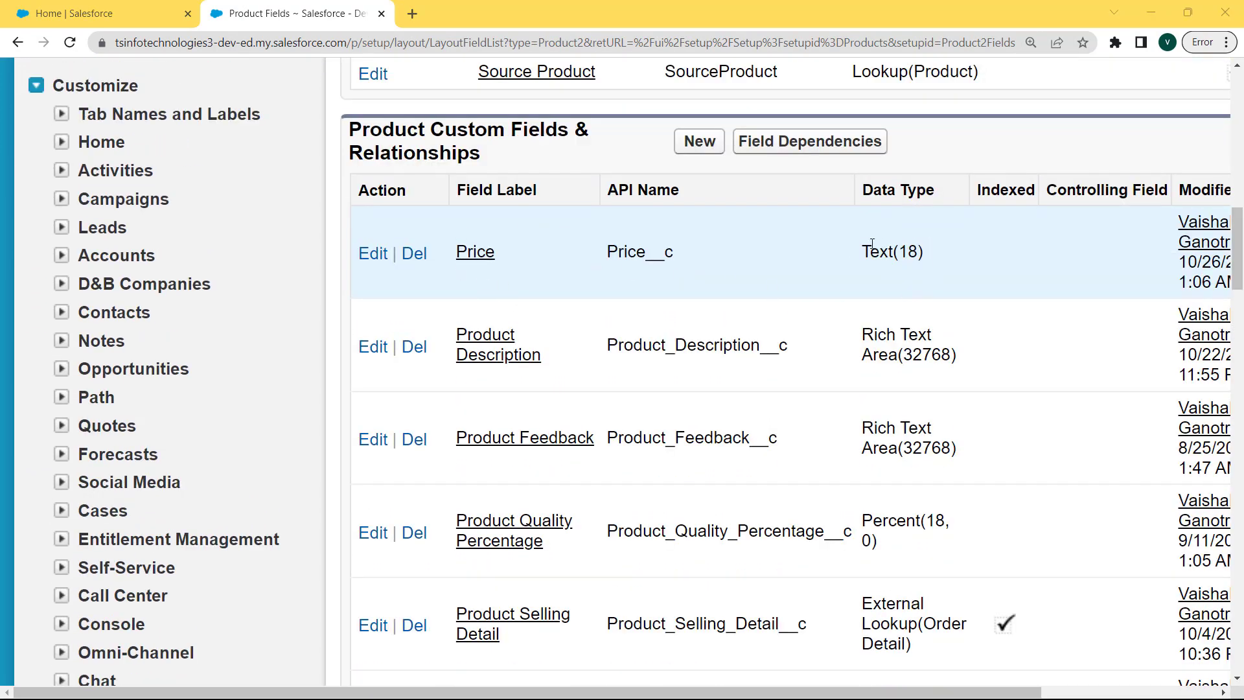
pyautogui.click(374, 253)
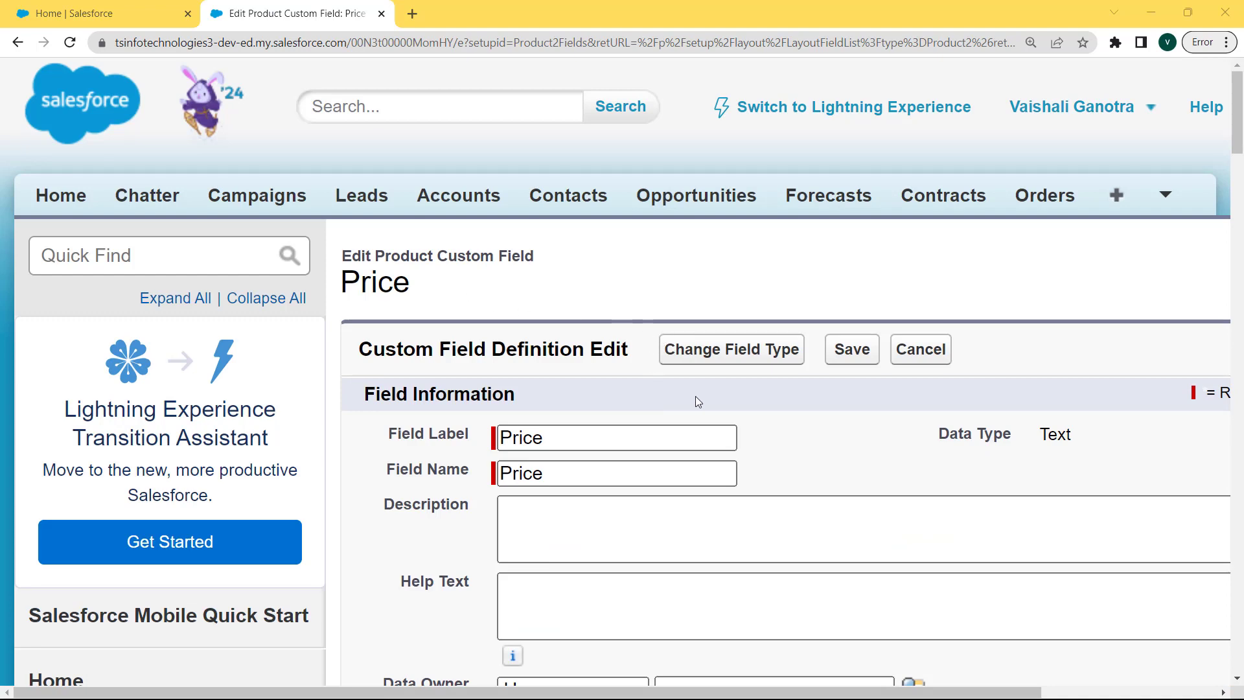
# Start changing Price's data type from Text and select Number.
pyautogui.click(729, 349)
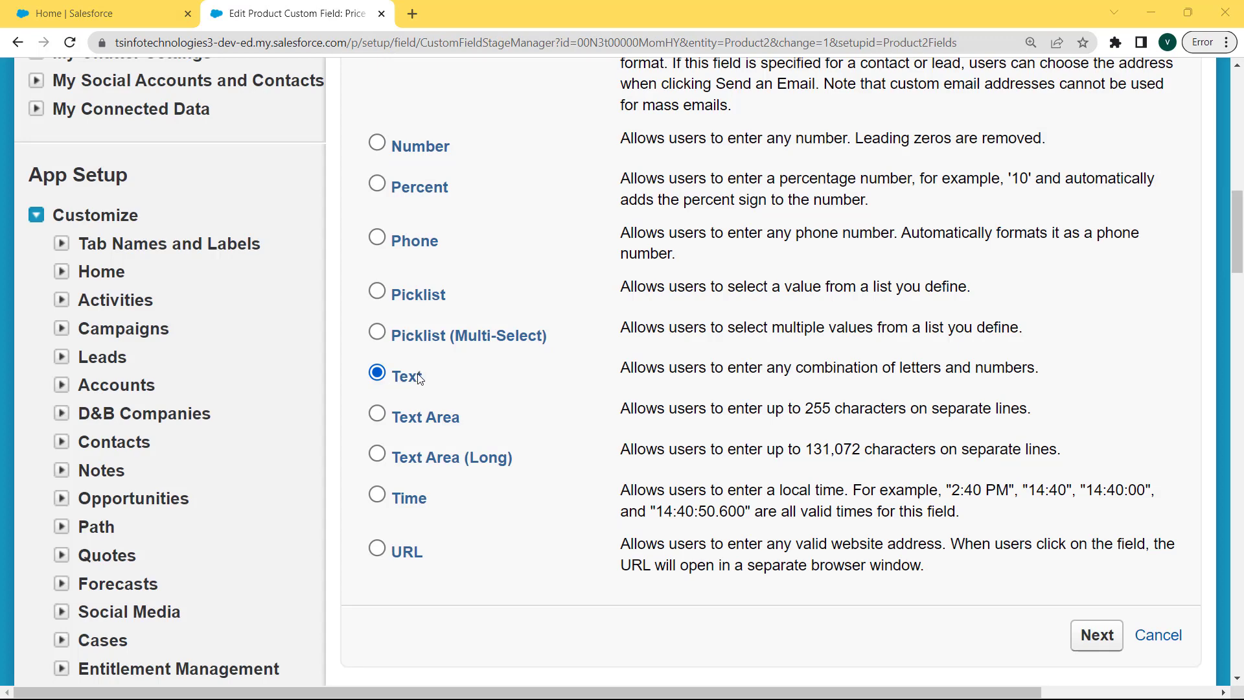
pyautogui.click(378, 146)
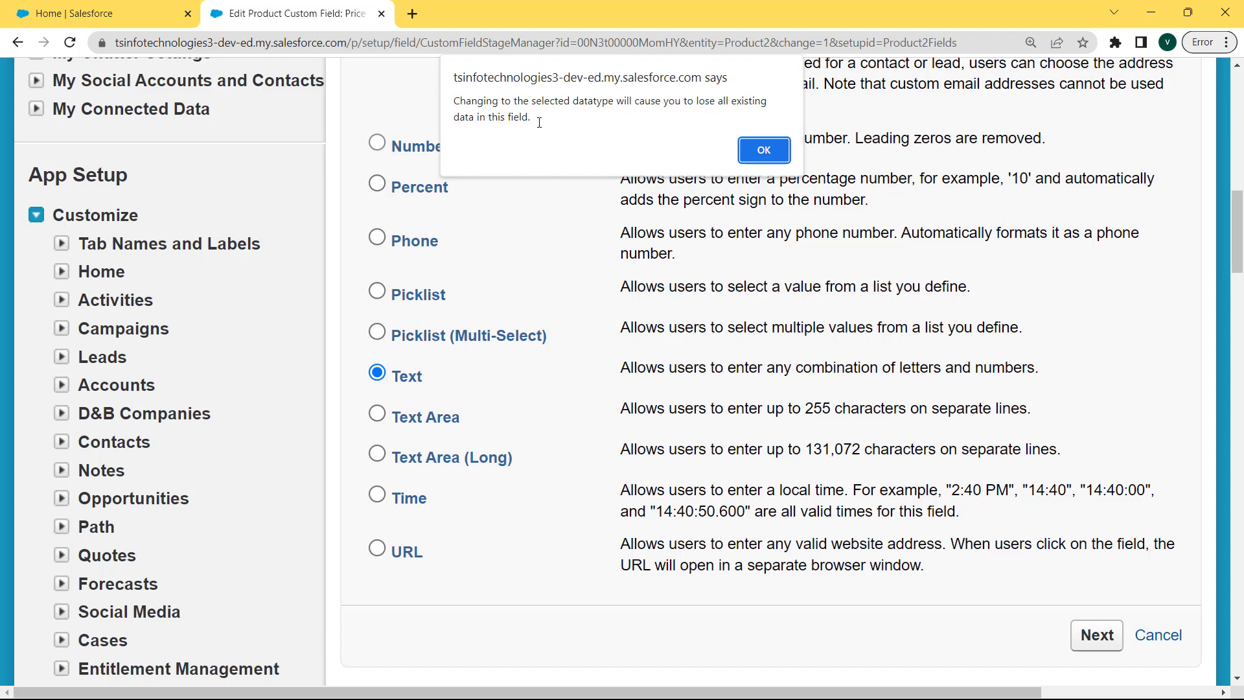
# Accept the data-loss warning and continue to Price's Number length and decimals step.
pyautogui.click(769, 150)
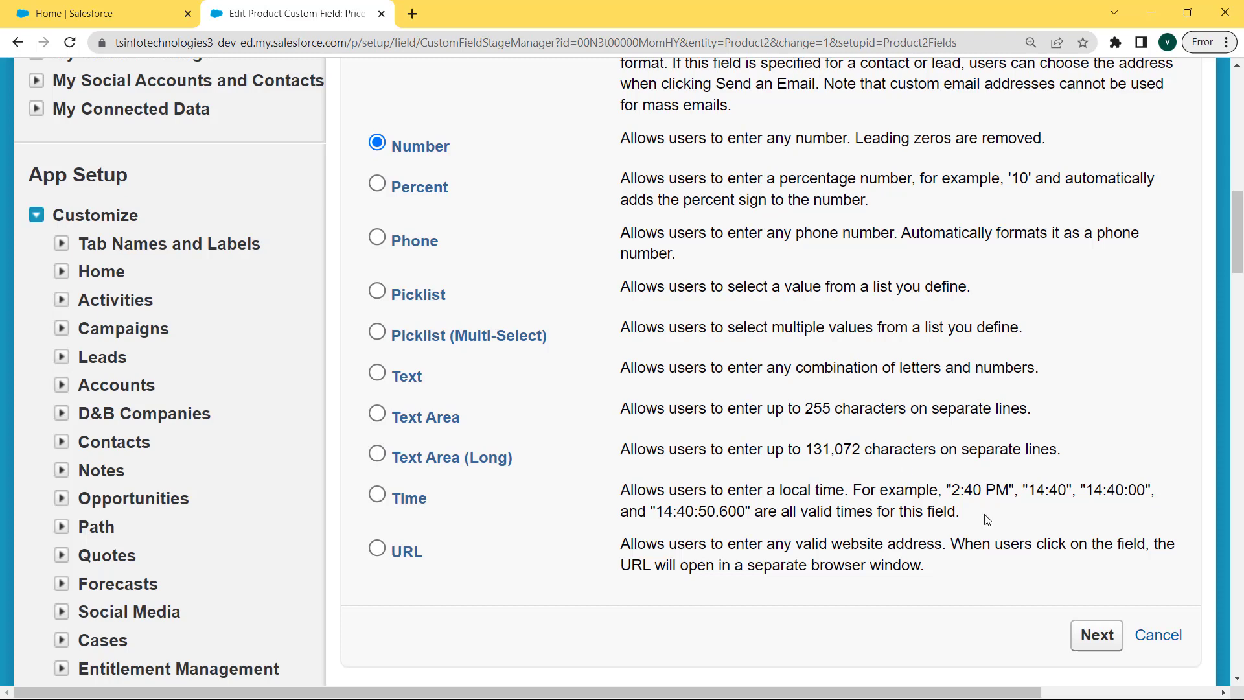
pyautogui.click(1097, 641)
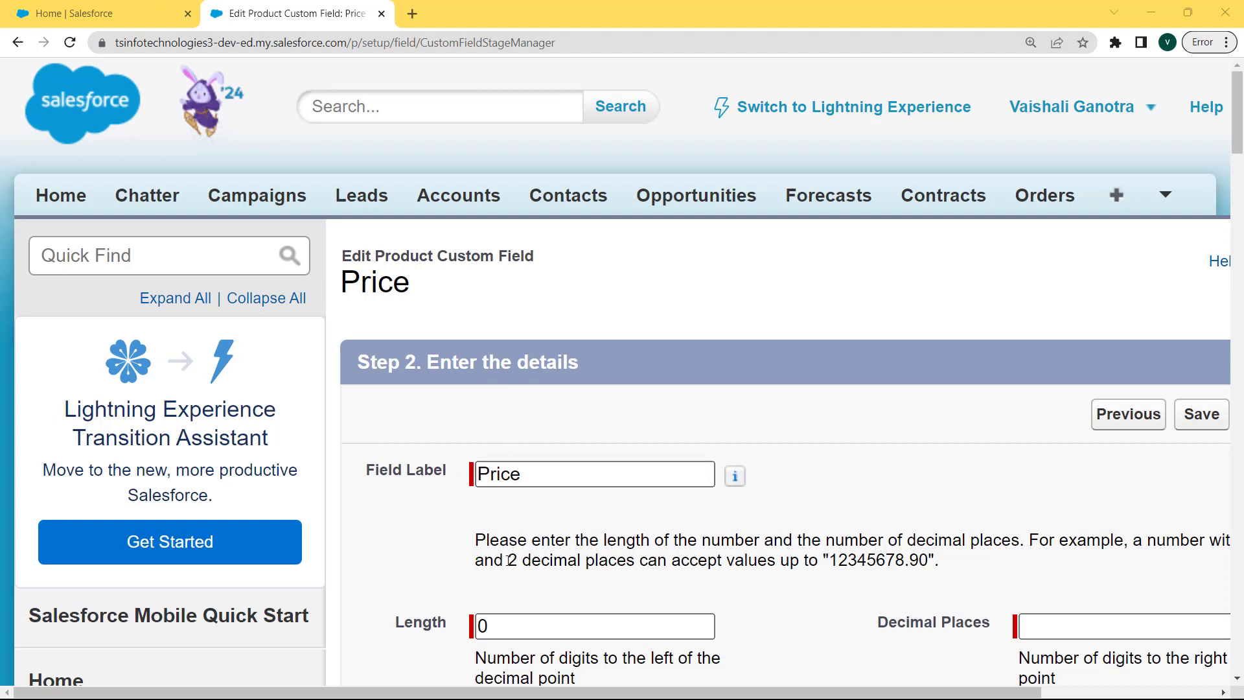
pyautogui.click(552, 487)
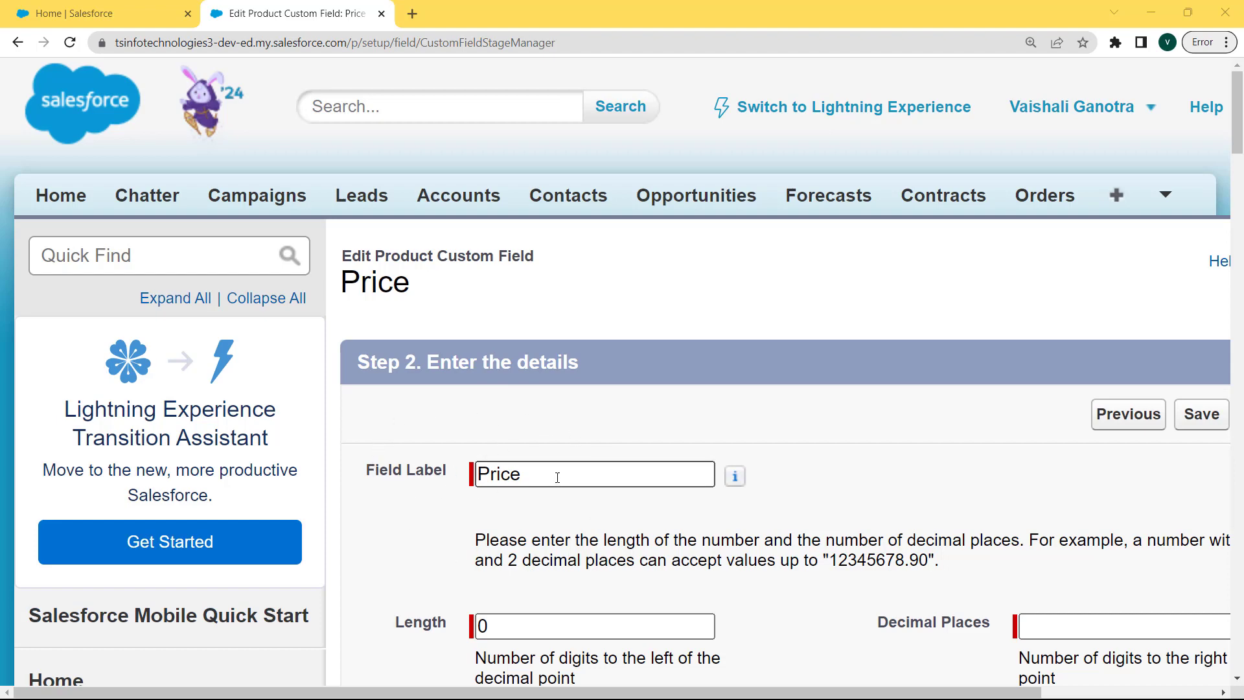
# Set Price's Length to 18 and Decimal Places to 0, and save it.
pyautogui.click(517, 623)
pyautogui.press('BackSpace')
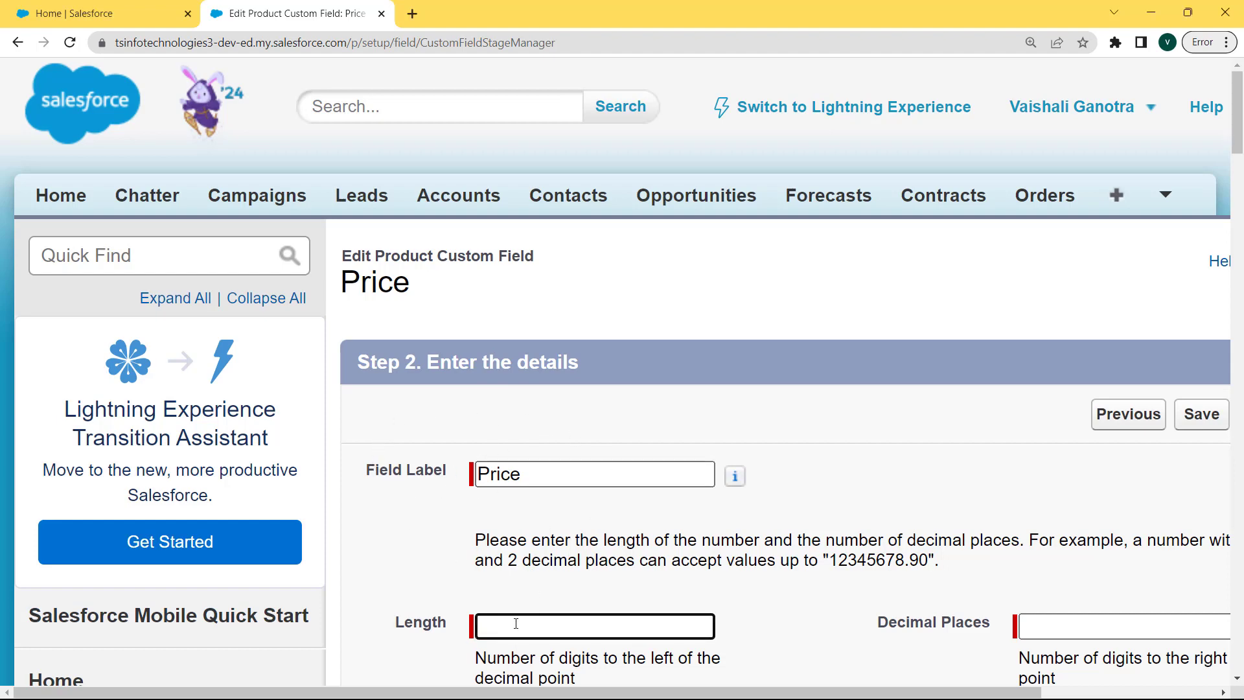
pyautogui.write('18')
pyautogui.click(1038, 620)
pyautogui.write('0')
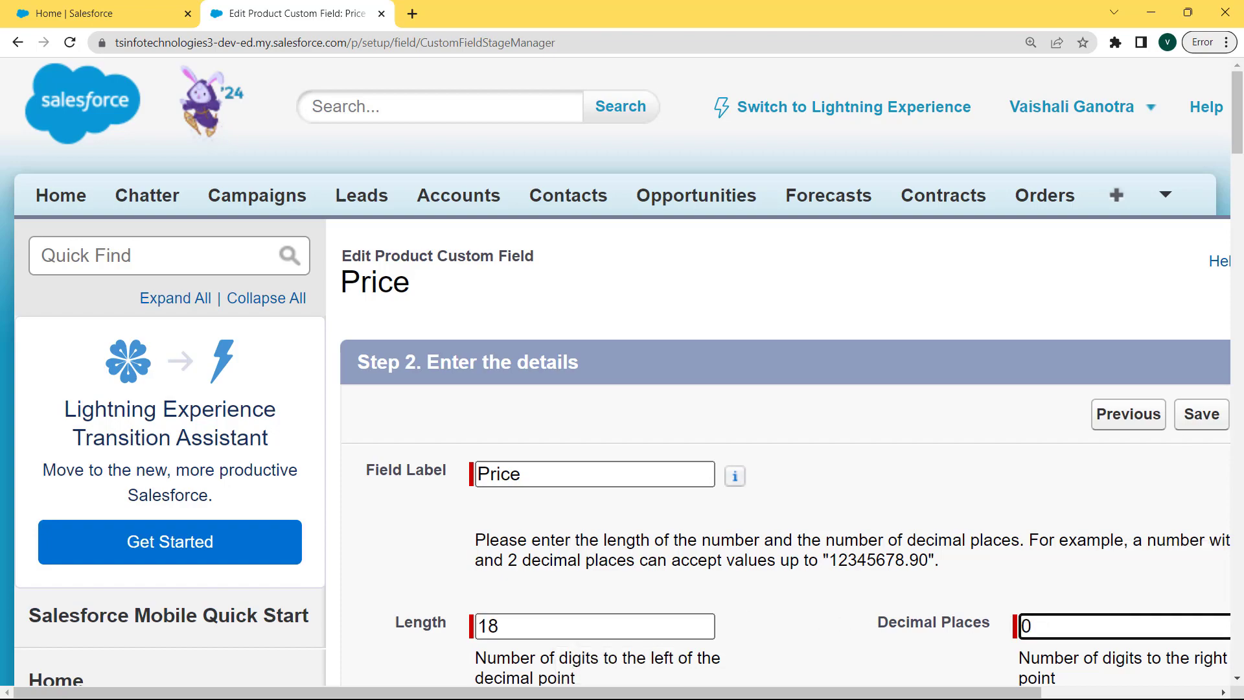
pyautogui.moveTo(1239, 83); pyautogui.dragTo(1240, 192)
pyautogui.click(1202, 583)
pyautogui.moveTo(1242, 167); pyautogui.dragTo(1242, 273)
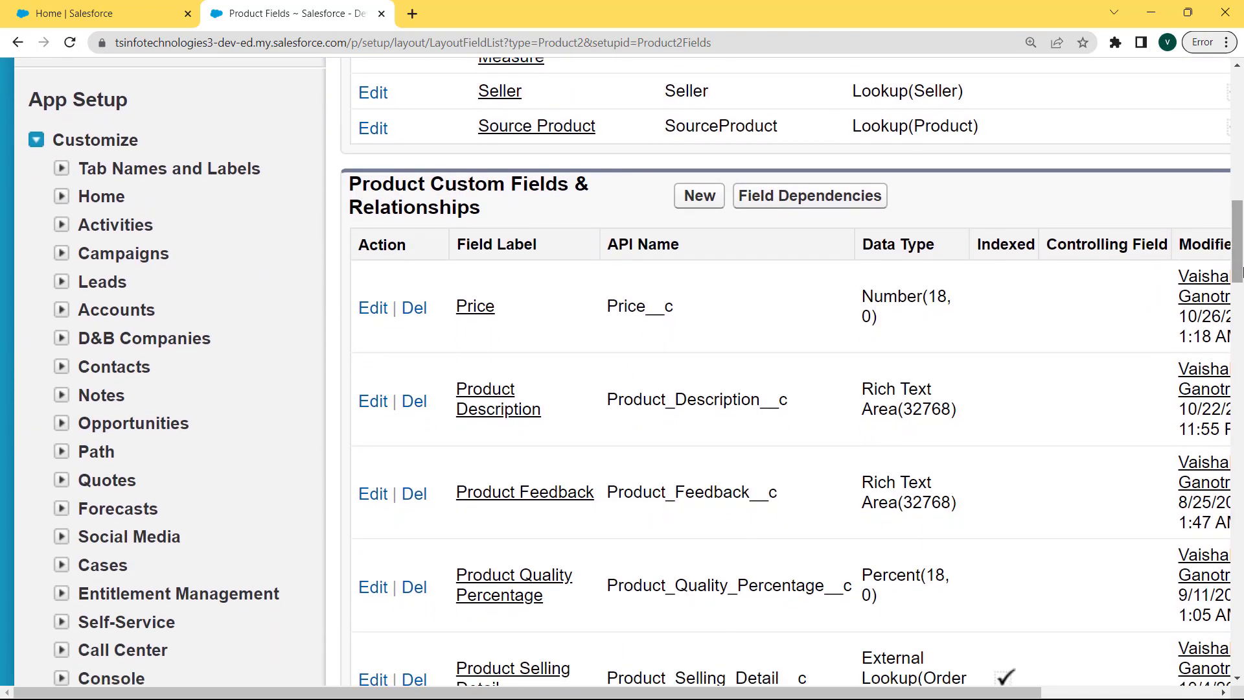